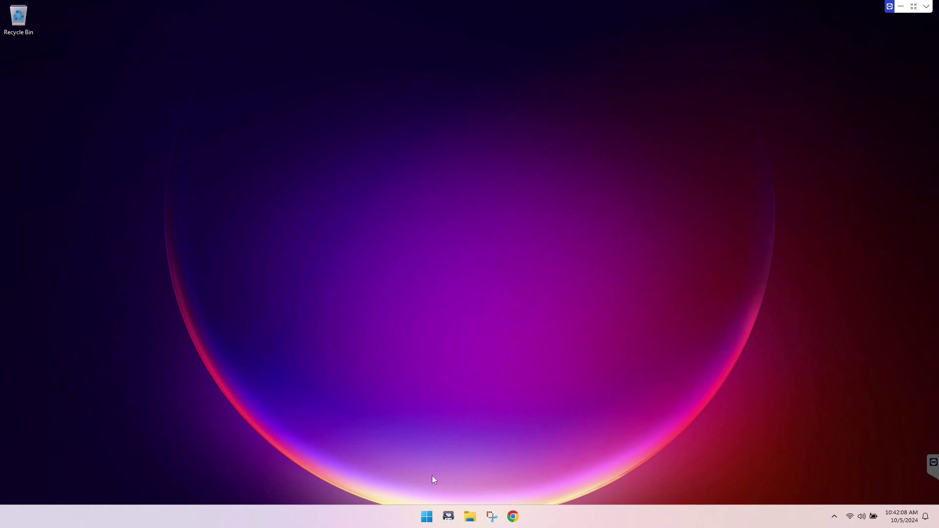
Search 'add' to reach Installed apps and scroll the list down to Zoom (64-bit)
{"action": "left_click", "coordinate": [427, 516]}
{"action": "type", "text": "add"}
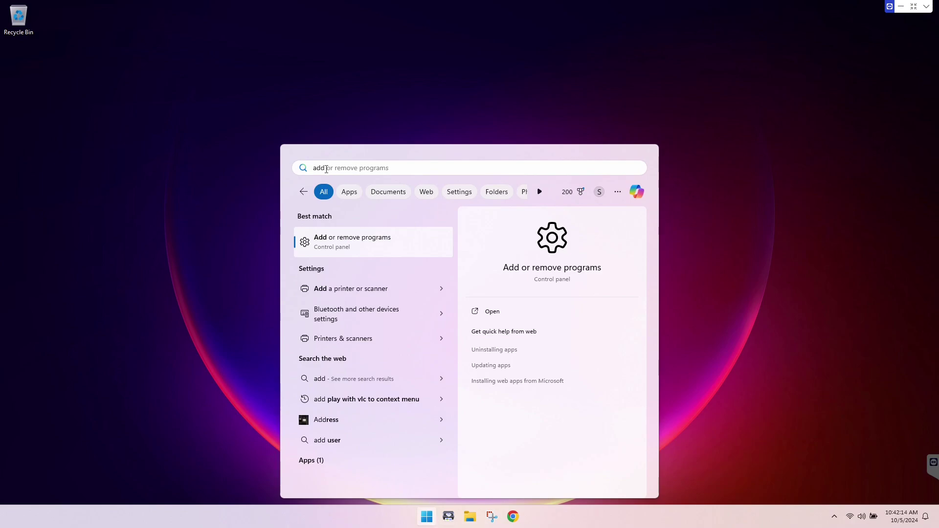
{"action": "left_click", "coordinate": [345, 243]}
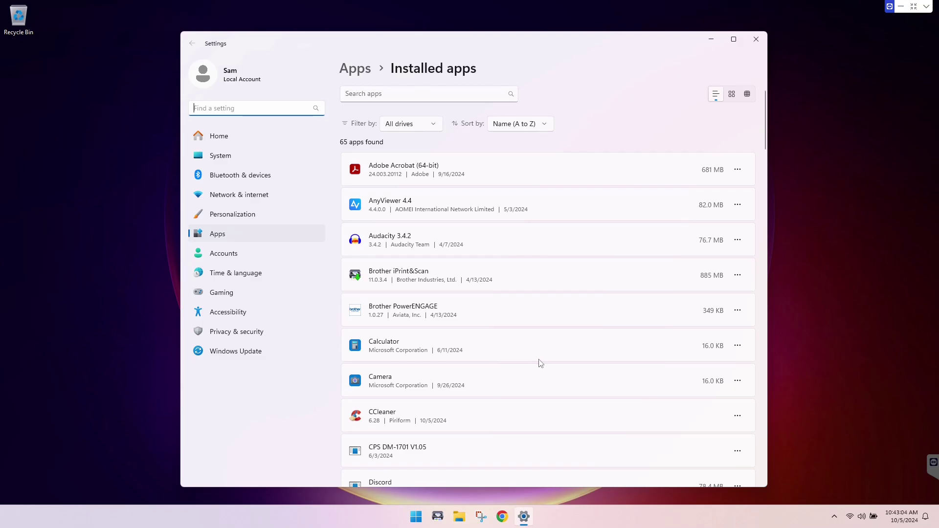
{"action": "scroll", "coordinate": [519, 281], "scroll_direction": "down", "scroll_amount": 20}
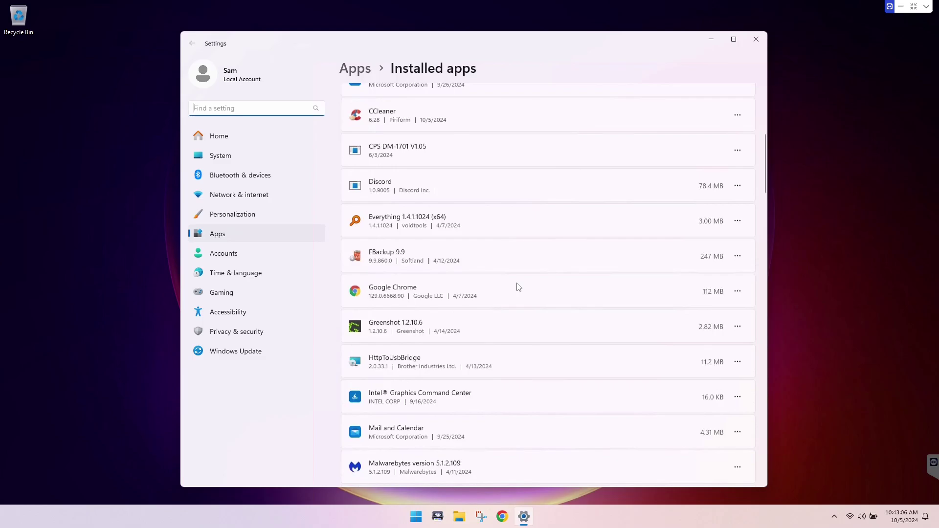
{"action": "scroll", "coordinate": [519, 287], "scroll_direction": "down", "scroll_amount": 15}
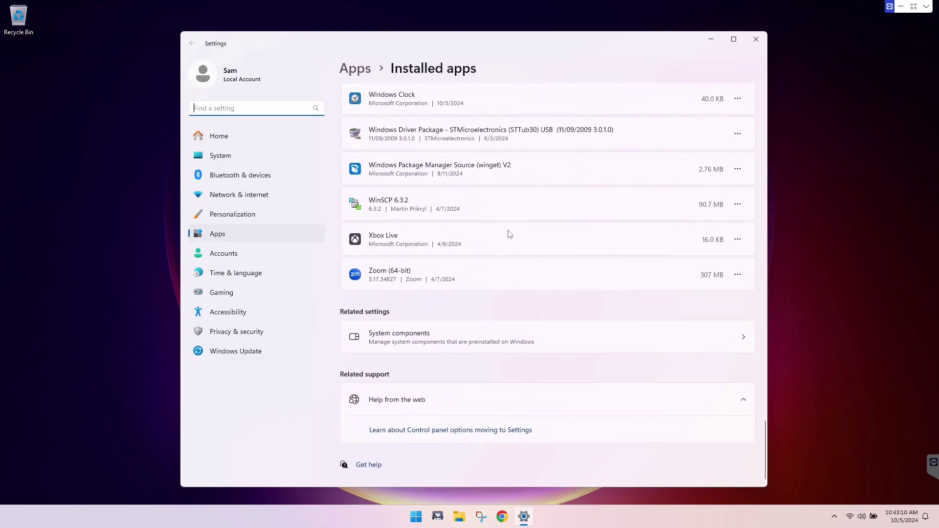
Uninstall Zoom (64-bit) from its options menu, confirm, and close Settings
{"action": "left_click", "coordinate": [492, 276]}
{"action": "left_click", "coordinate": [737, 275]}
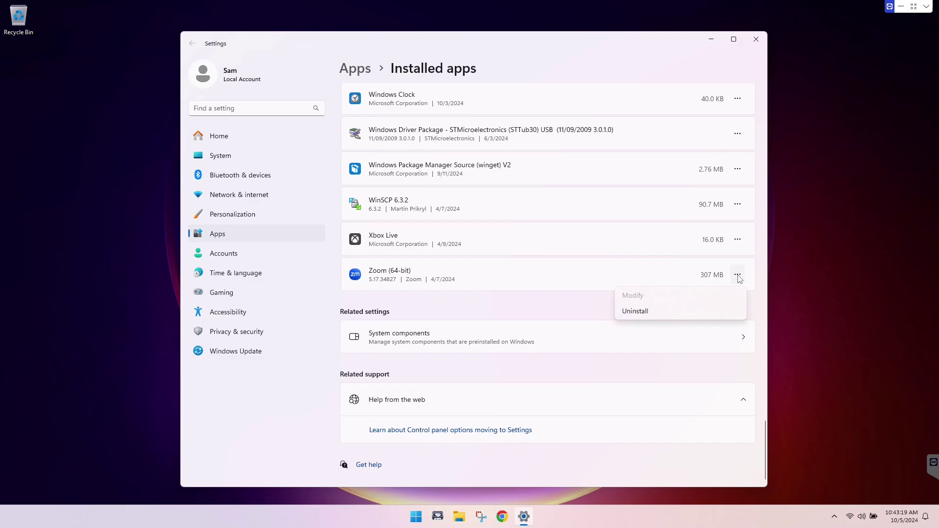
{"action": "left_click", "coordinate": [638, 311]}
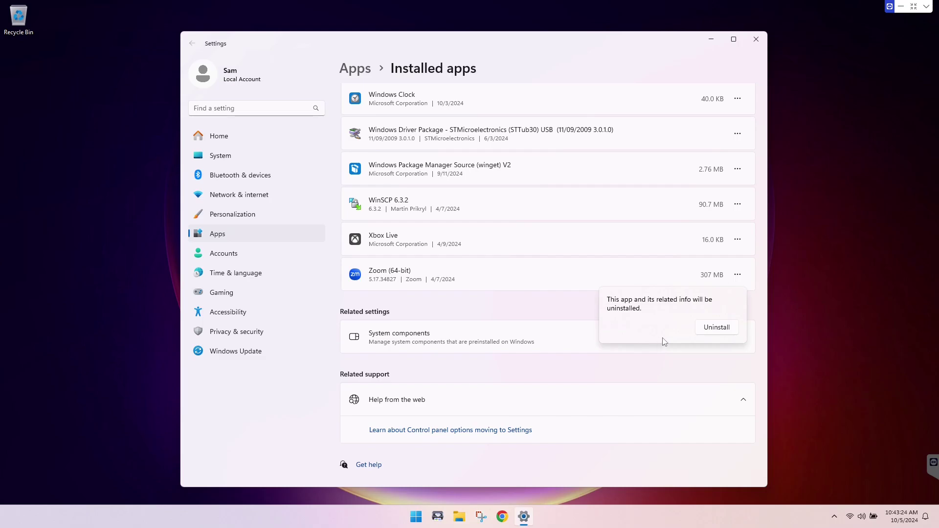
{"action": "left_click", "coordinate": [717, 328]}
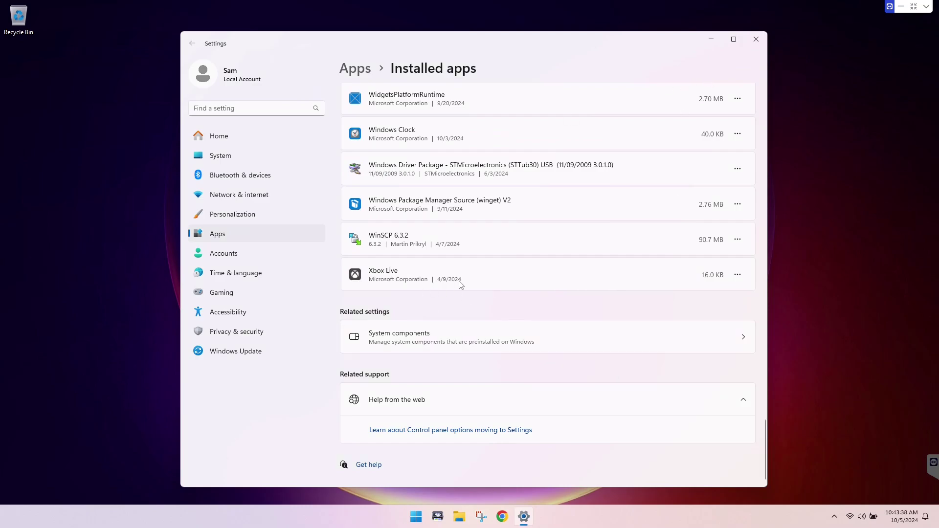
{"action": "left_click", "coordinate": [756, 44]}
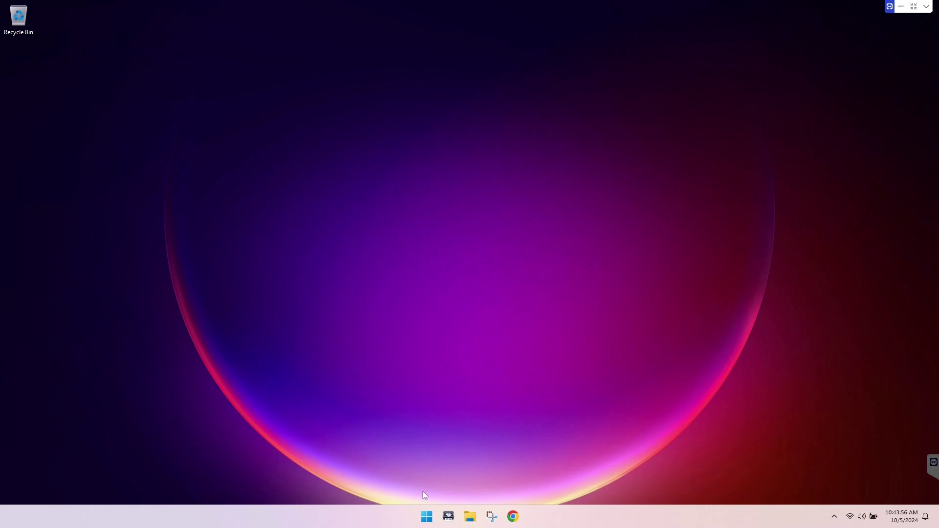
Launch Registry Editor via a 'reged' search and move its window up and right
{"action": "left_click", "coordinate": [426, 519]}
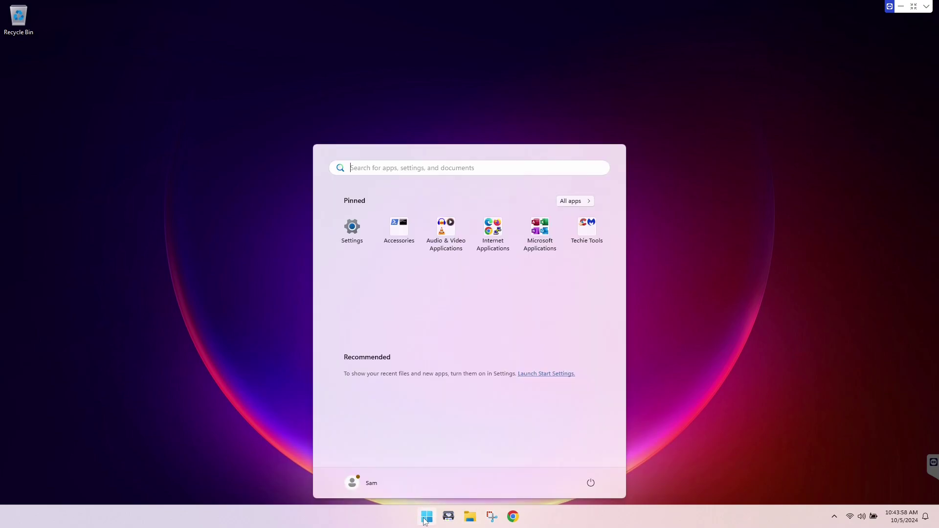
{"action": "type", "text": "reged"}
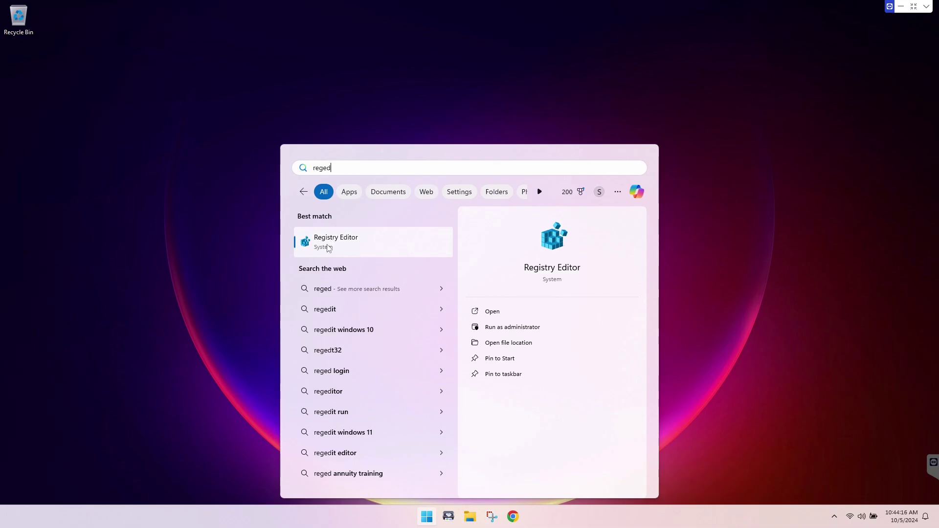
{"action": "left_click", "coordinate": [328, 247]}
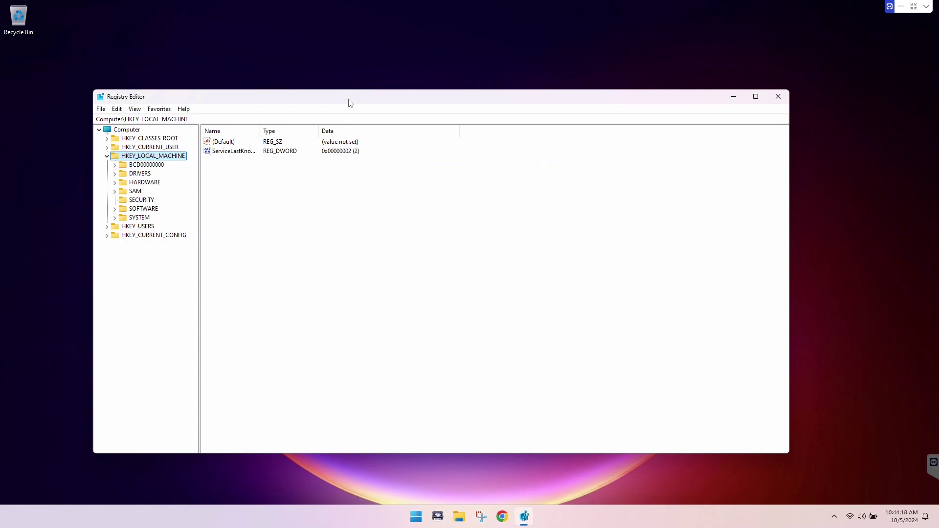
{"action": "left_click_drag", "start_coordinate": [350, 102], "coordinate": [381, 66]}
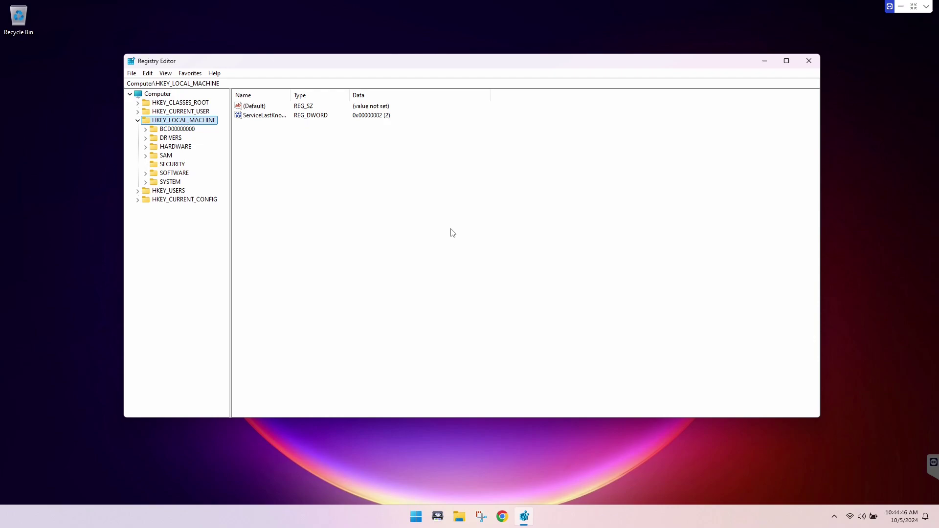
Expand HKEY_LOCAL_MACHINE\SOFTWARE and select the Zoom key
{"action": "left_click", "coordinate": [137, 121]}
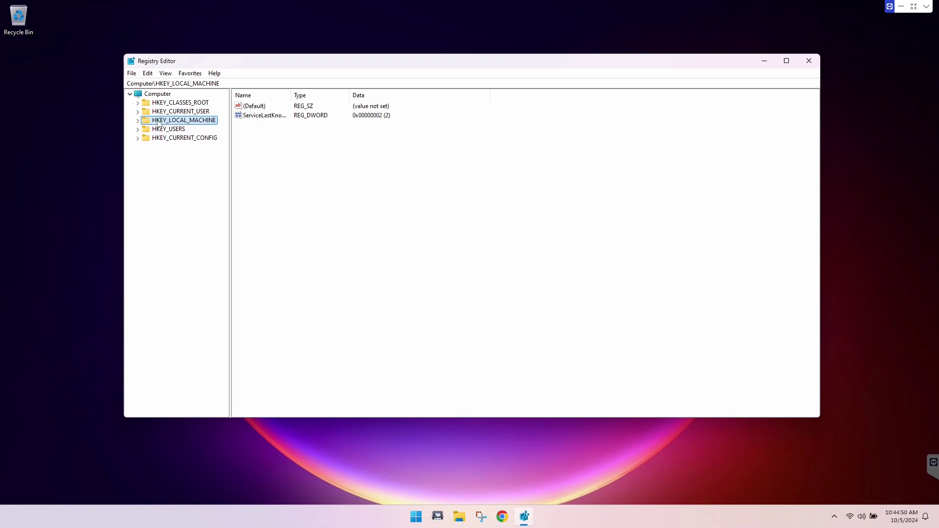
{"action": "left_click", "coordinate": [138, 120]}
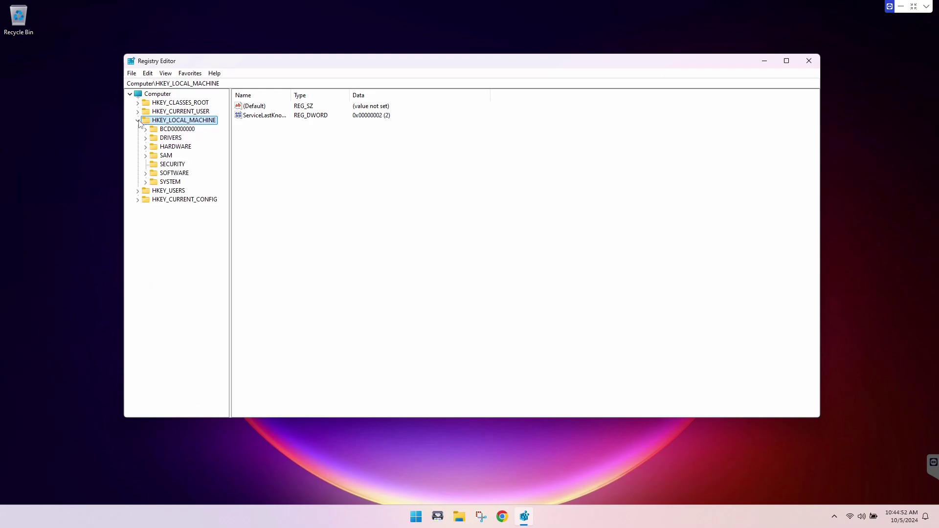
{"action": "left_click", "coordinate": [145, 174]}
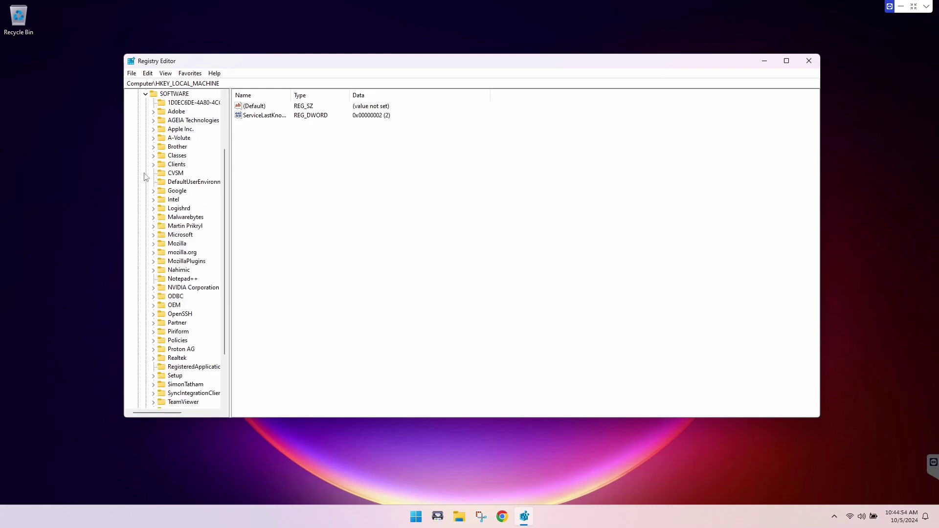
{"action": "scroll", "coordinate": [204, 181], "scroll_direction": "down", "scroll_amount": 3}
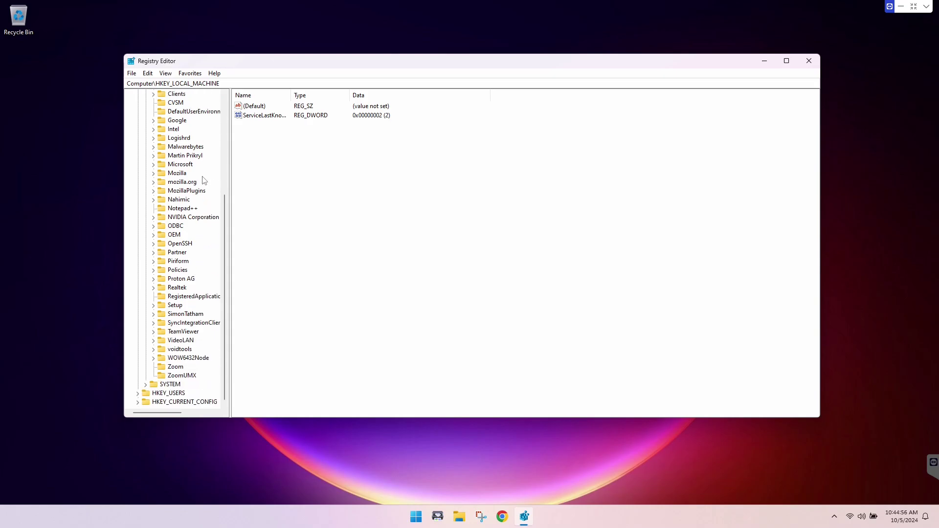
{"action": "left_click", "coordinate": [185, 368]}
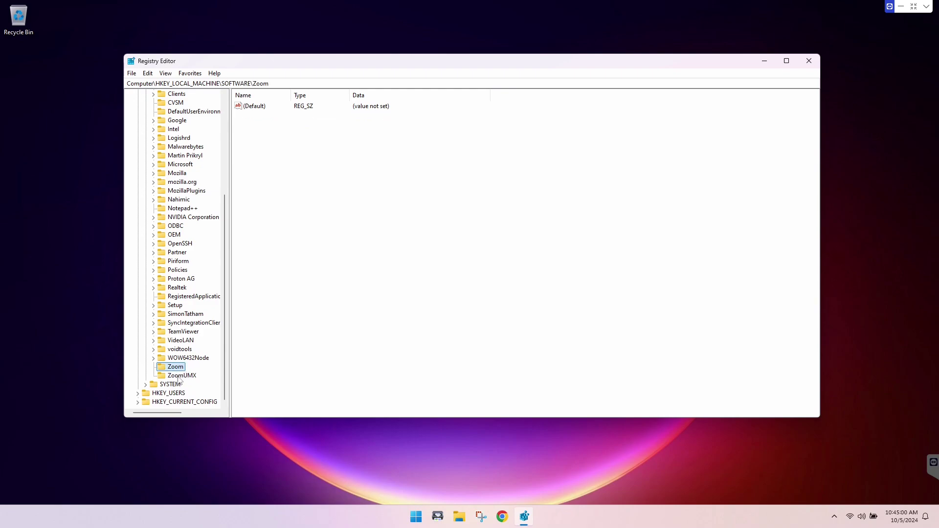
{"action": "left_click", "coordinate": [180, 376]}
{"action": "left_click", "coordinate": [175, 369]}
Delete the Zoom key, then the ZoomUMX key, confirming each deletion
{"action": "right_click", "coordinate": [175, 369]}
{"action": "left_click", "coordinate": [201, 409]}
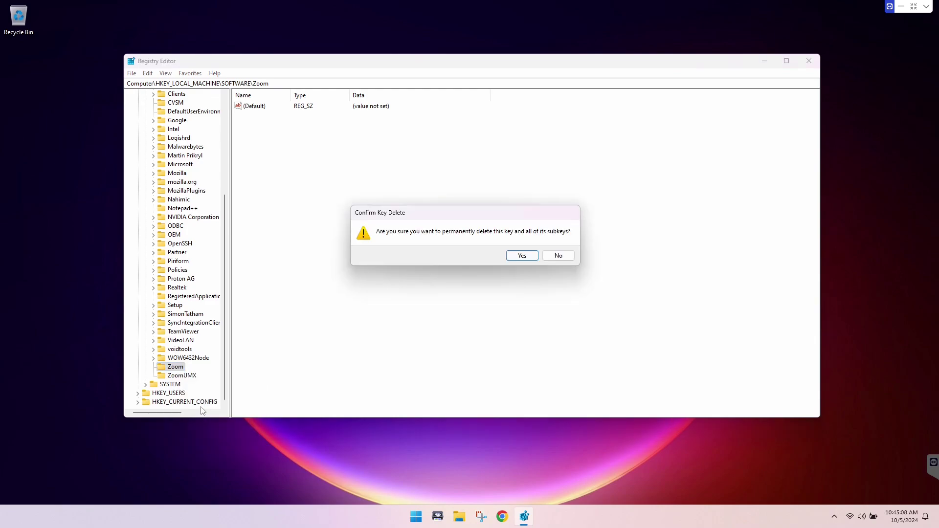
{"action": "left_click", "coordinate": [514, 257]}
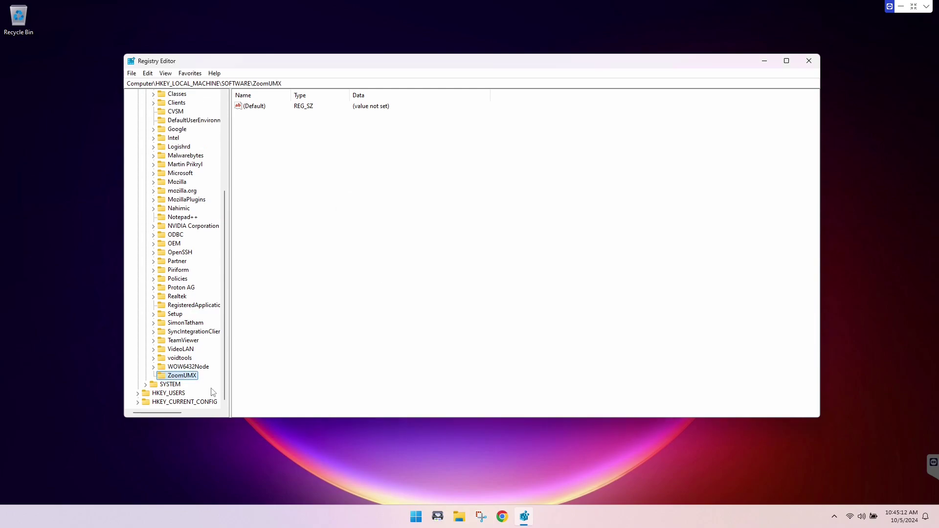
{"action": "right_click", "coordinate": [190, 379]}
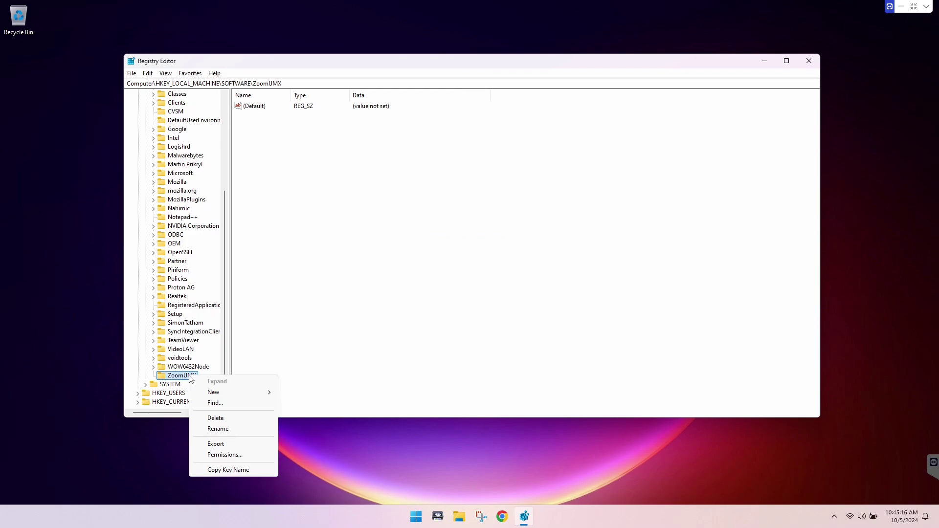
{"action": "left_click", "coordinate": [215, 419]}
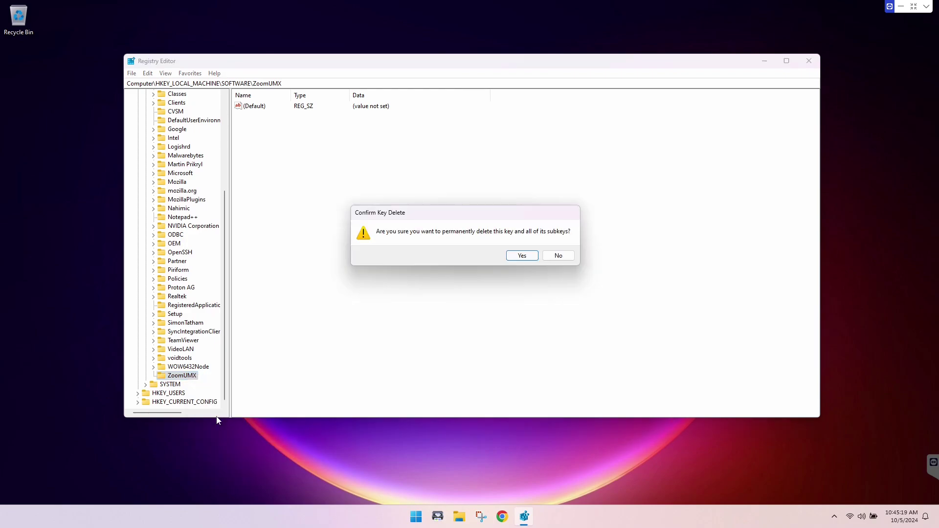
{"action": "left_click", "coordinate": [521, 256]}
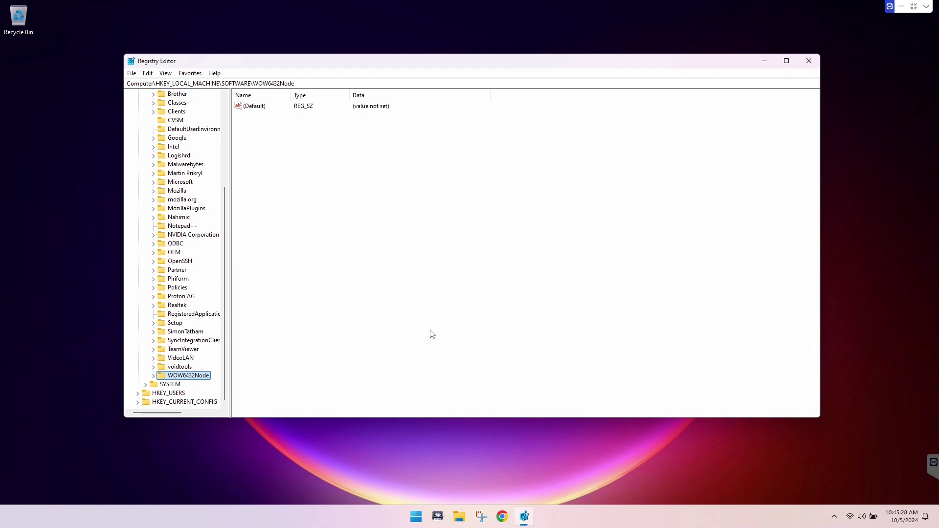
Close Registry Editor and launch File Explorer via an 'explorer' search
{"action": "left_click", "coordinate": [808, 62]}
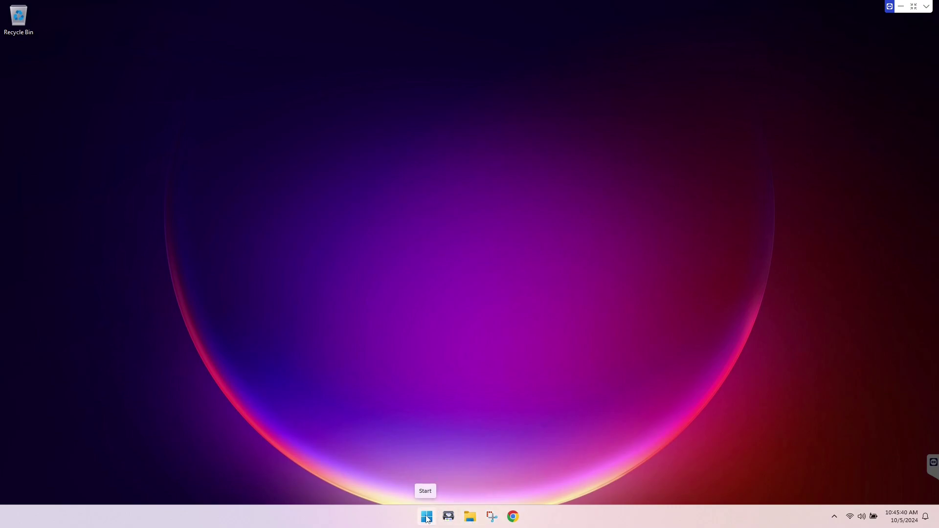
{"action": "left_click", "coordinate": [427, 518]}
{"action": "type", "text": "explorer"}
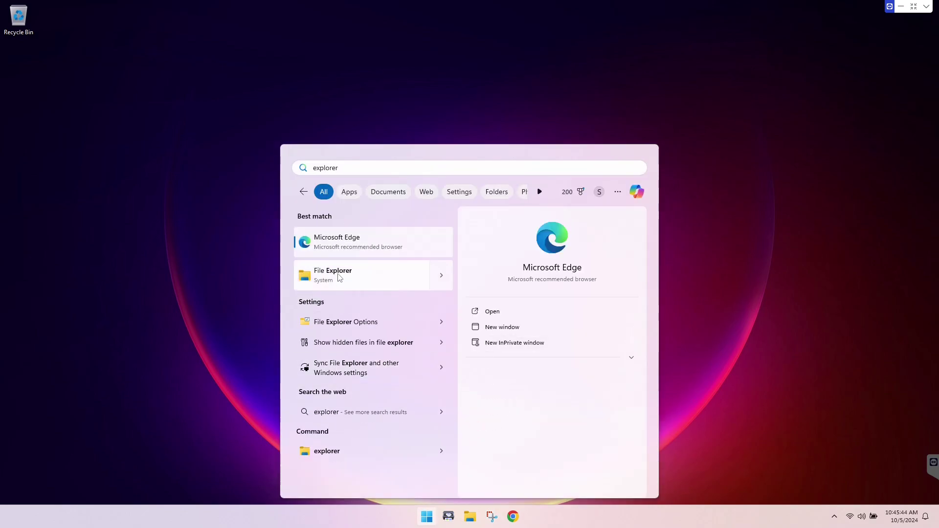
{"action": "left_click", "coordinate": [339, 278]}
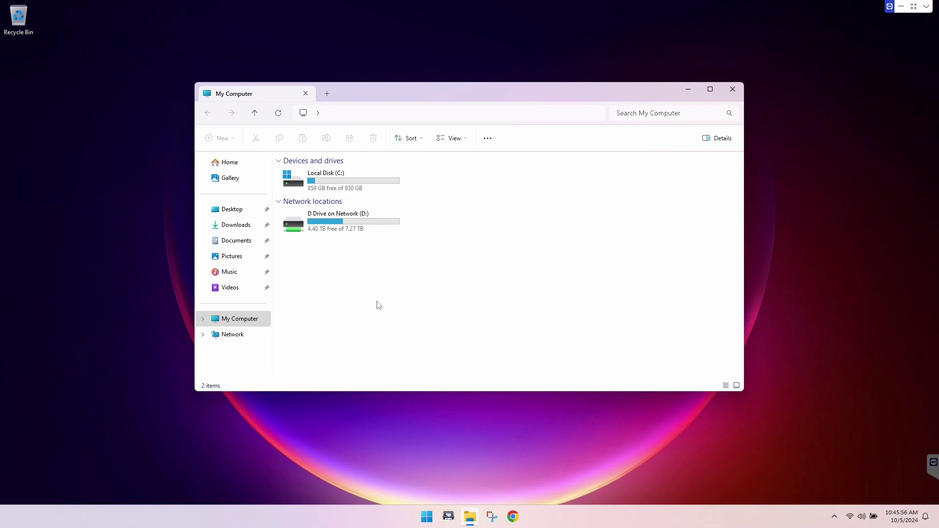
Open Local Disk (C:) and browse Program Files for Zoom folders
{"action": "double_click", "coordinate": [335, 187]}
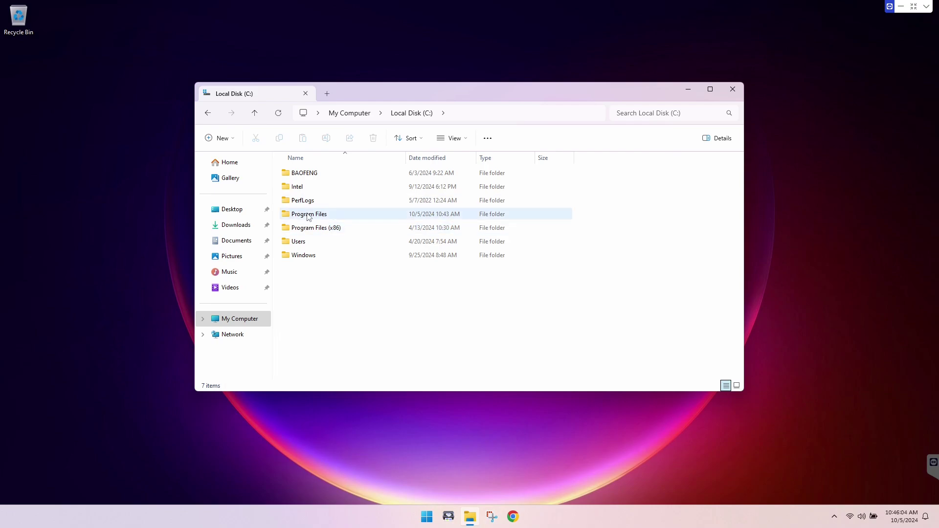
{"action": "mouse_move", "coordinate": [308, 230]}
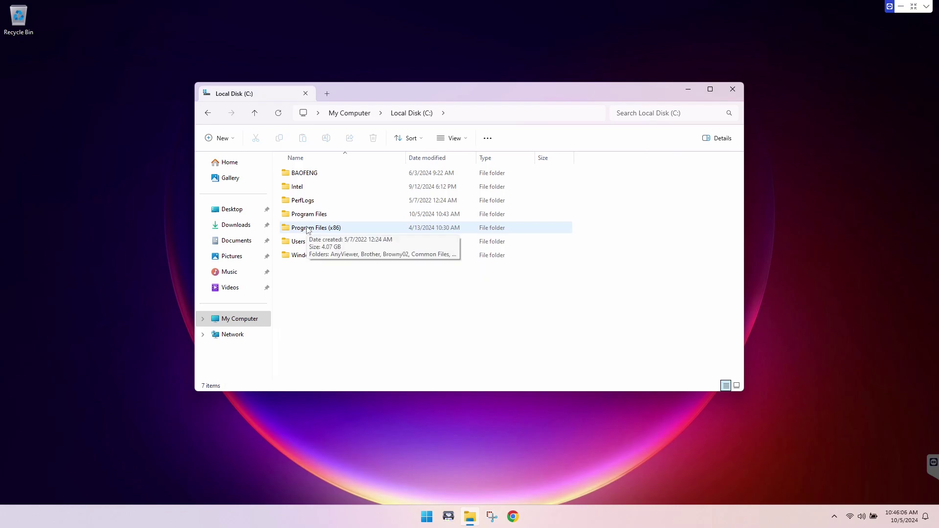
{"action": "double_click", "coordinate": [326, 215]}
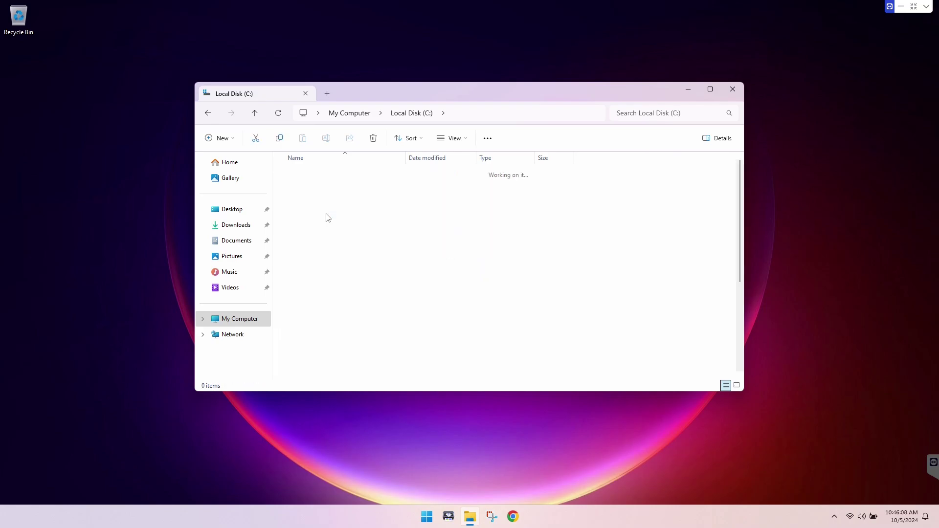
{"action": "scroll", "coordinate": [328, 218], "scroll_direction": "down", "scroll_amount": 5}
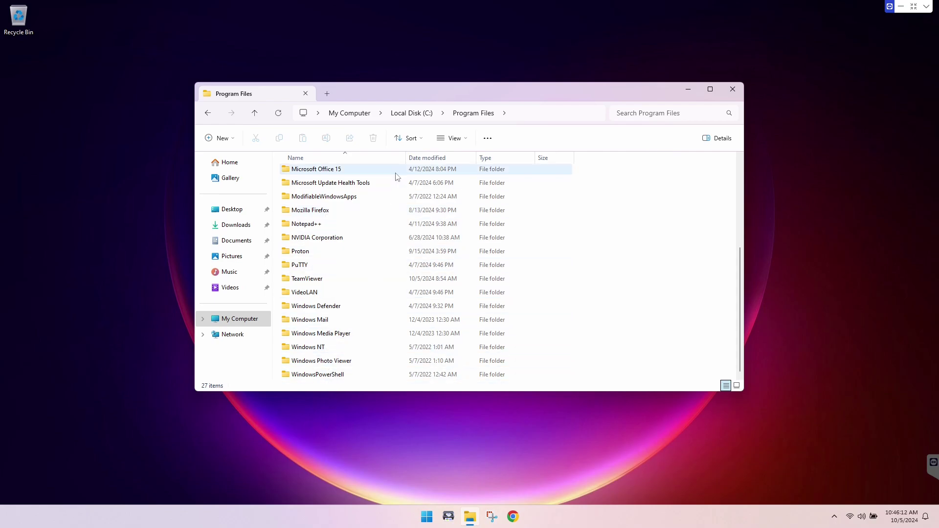
Browse Program Files (x86) on C: for leftover Zoom folders
{"action": "left_click", "coordinate": [406, 116]}
{"action": "double_click", "coordinate": [315, 228]}
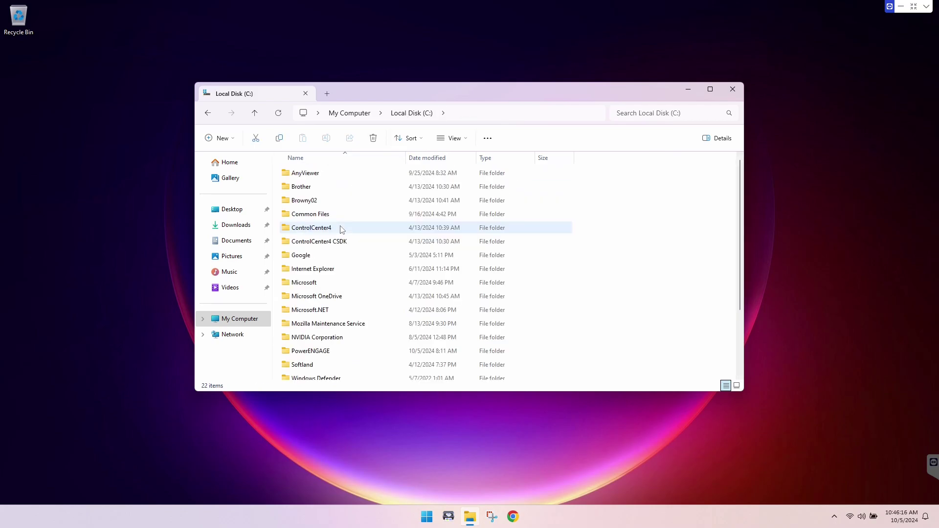
{"action": "scroll", "coordinate": [342, 229], "scroll_direction": "down", "scroll_amount": 2}
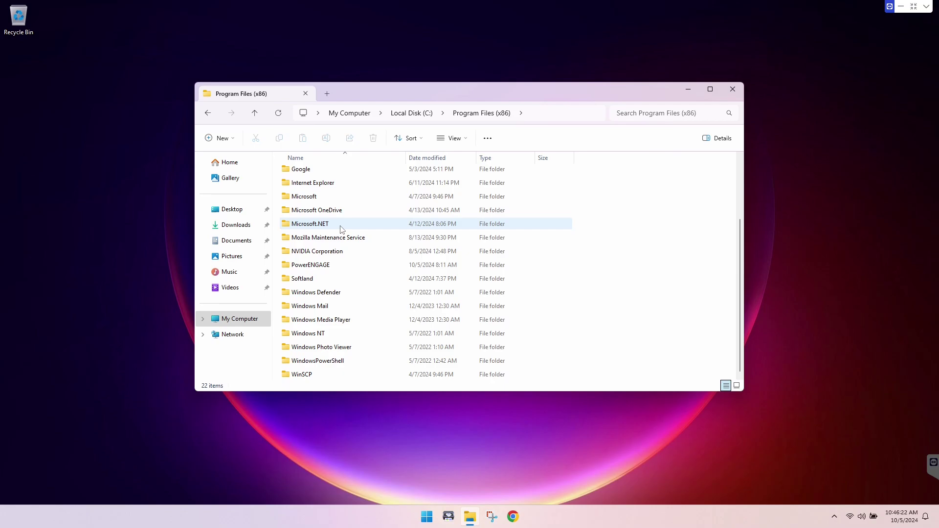
{"action": "scroll", "coordinate": [342, 229], "scroll_direction": "up", "scroll_amount": 2}
{"action": "scroll", "coordinate": [342, 229], "scroll_direction": "down", "scroll_amount": 2}
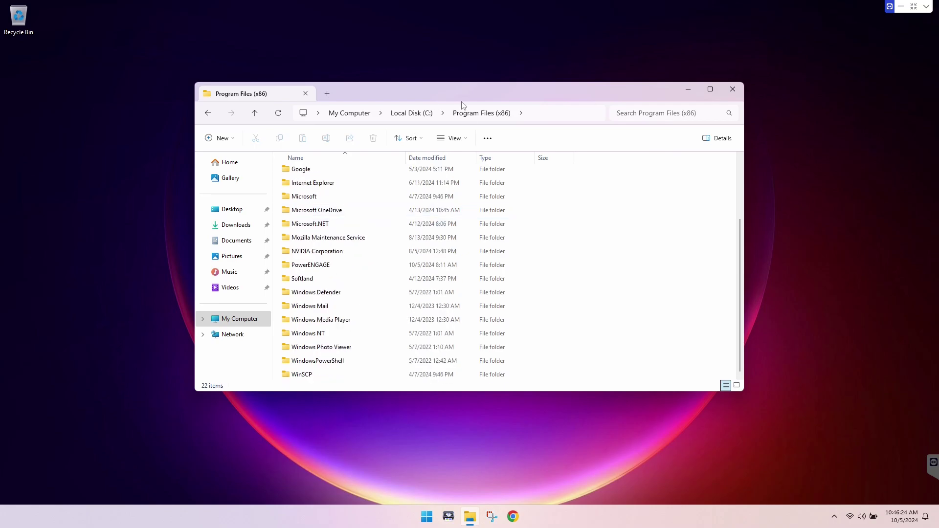
Reopen C:\Program Files and scroll through its 27 items again
{"action": "left_click", "coordinate": [408, 114]}
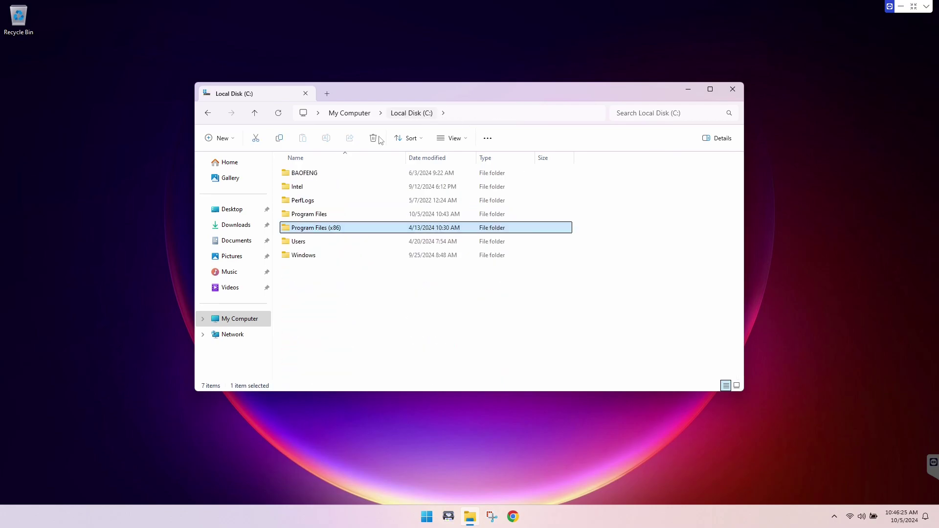
{"action": "double_click", "coordinate": [308, 215]}
{"action": "scroll", "coordinate": [322, 280], "scroll_direction": "down", "scroll_amount": 3}
{"action": "scroll", "coordinate": [321, 281], "scroll_direction": "down", "scroll_amount": 1}
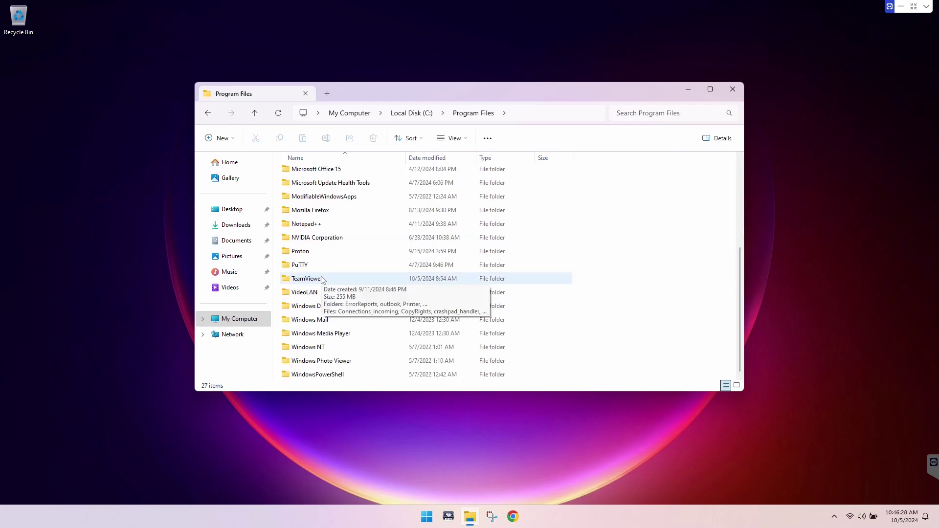
{"action": "scroll", "coordinate": [322, 280], "scroll_direction": "up", "scroll_amount": 4}
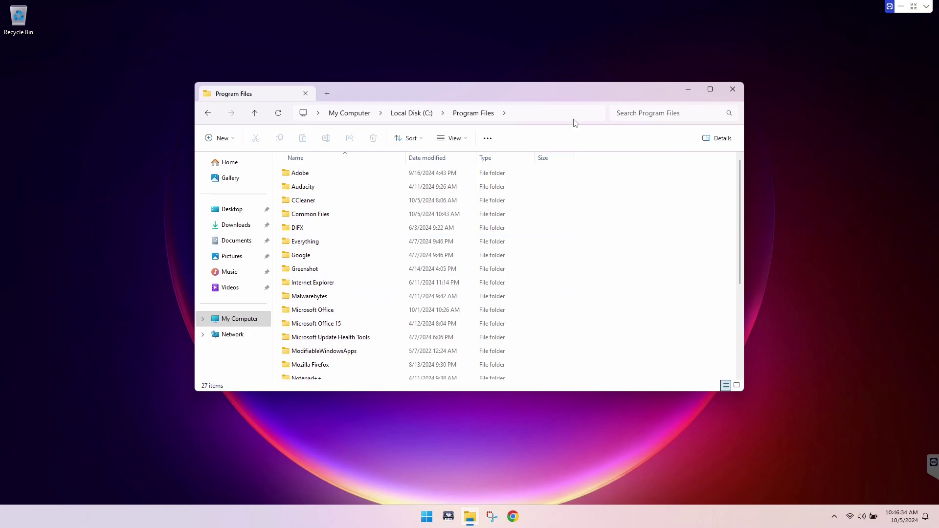
Go to %appdata% from the address bar and scan Roaming's 16 items for Zoom
{"action": "left_click", "coordinate": [539, 118]}
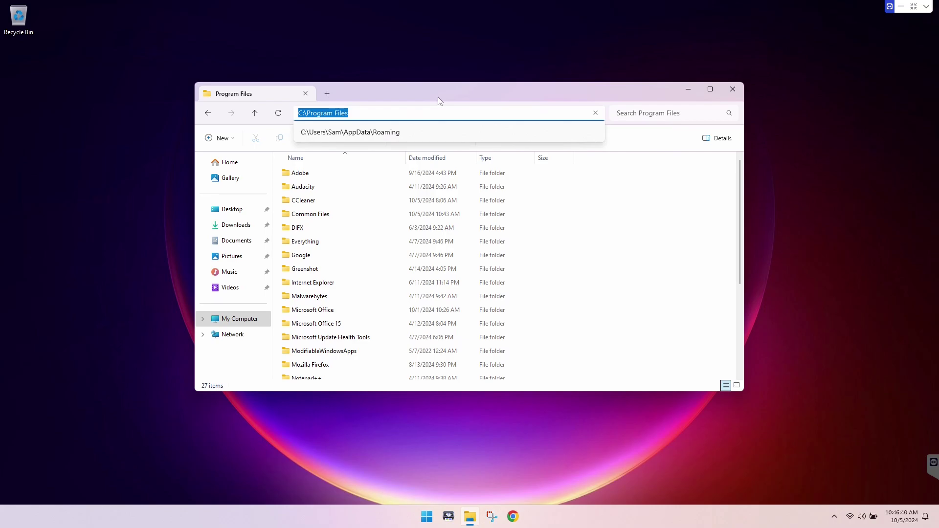
{"action": "type", "text": "%"}
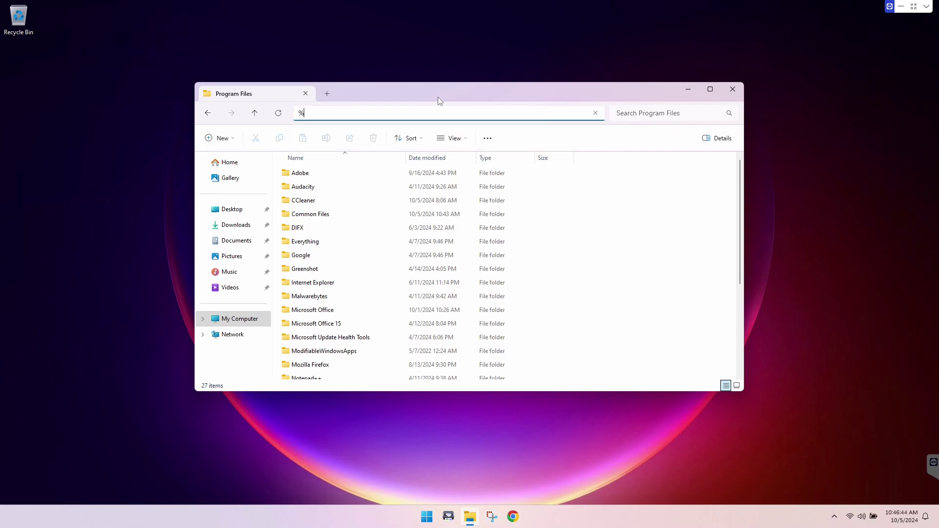
{"action": "type", "text": "appdata%R"}
{"action": "key", "text": "BackSpace"}
{"action": "key", "text": "Return"}
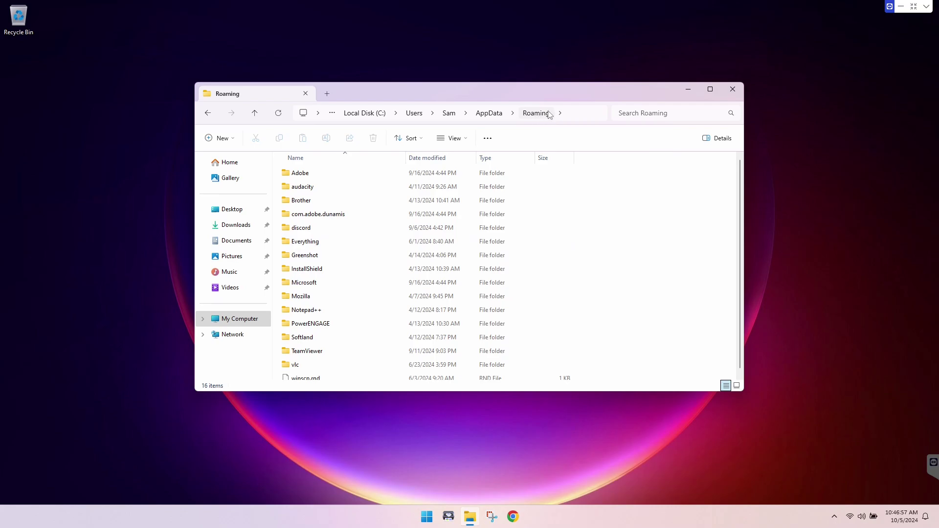
{"action": "scroll", "coordinate": [357, 196], "scroll_direction": "down", "scroll_amount": 1}
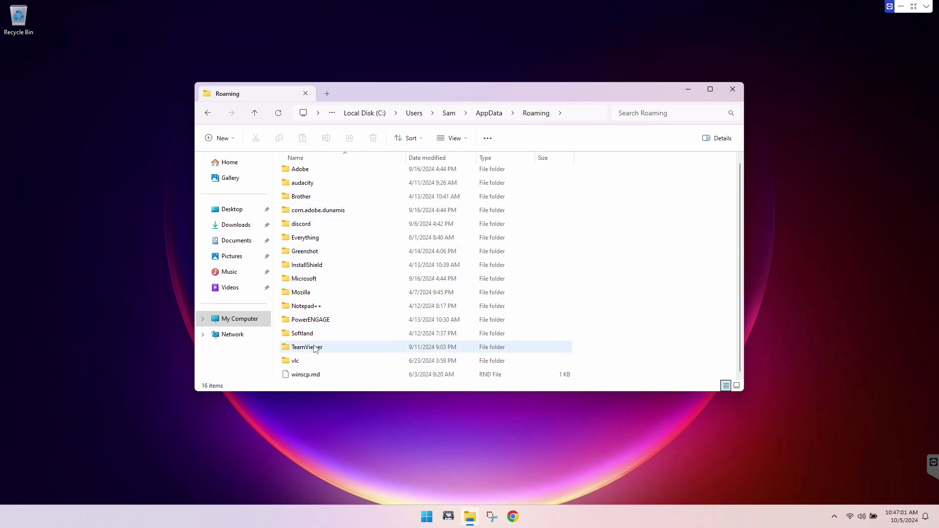
{"action": "mouse_move", "coordinate": [309, 367]}
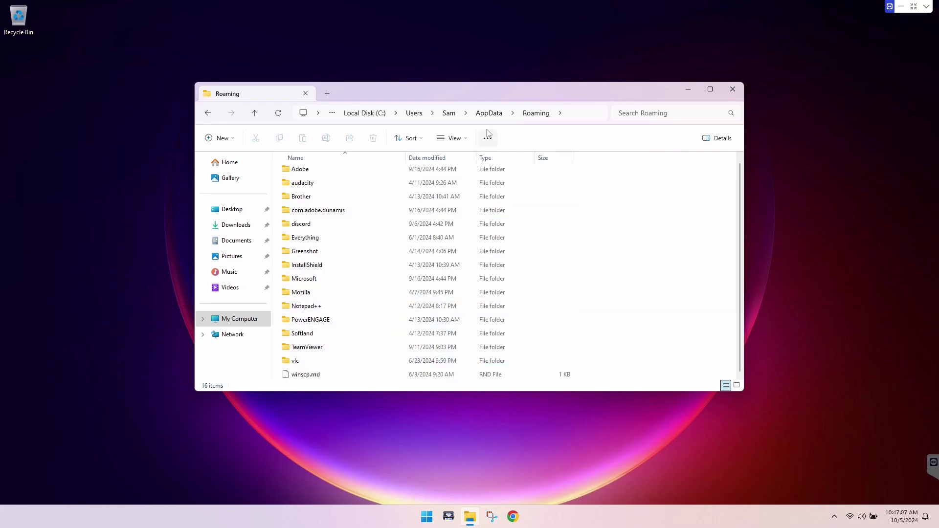
Go up to AppData, open Local, and scroll its 35 items looking for a Zoom folder
{"action": "left_click", "coordinate": [490, 113]}
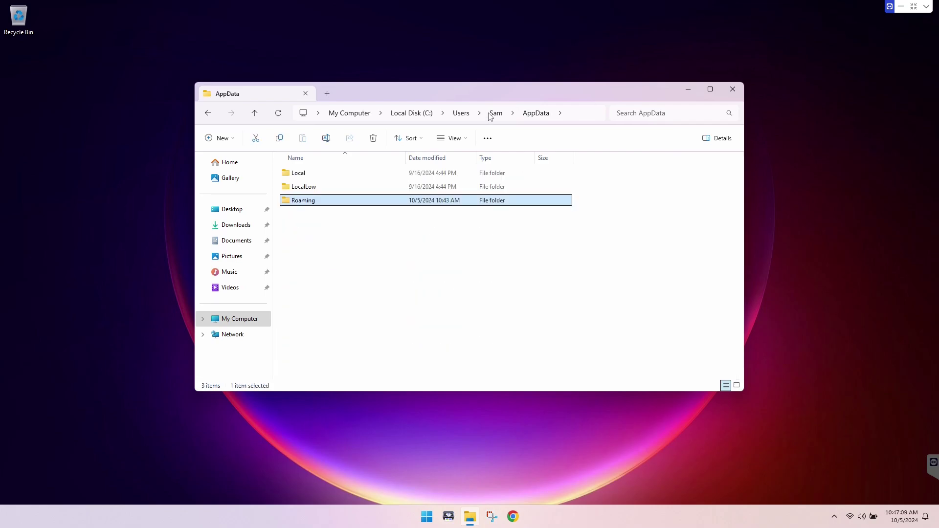
{"action": "double_click", "coordinate": [308, 174]}
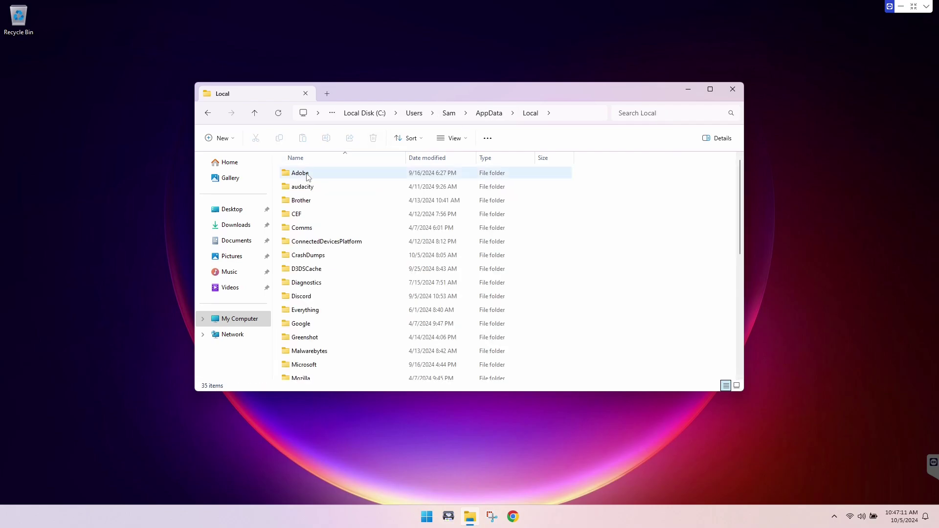
{"action": "scroll", "coordinate": [315, 226], "scroll_direction": "down", "scroll_amount": 2}
{"action": "scroll", "coordinate": [316, 226], "scroll_direction": "down", "scroll_amount": 5}
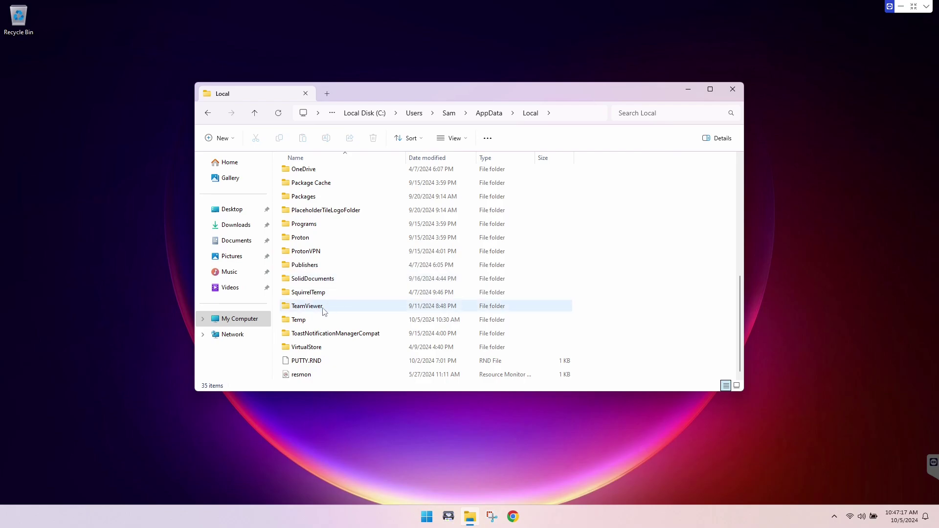
{"action": "mouse_move", "coordinate": [324, 312]}
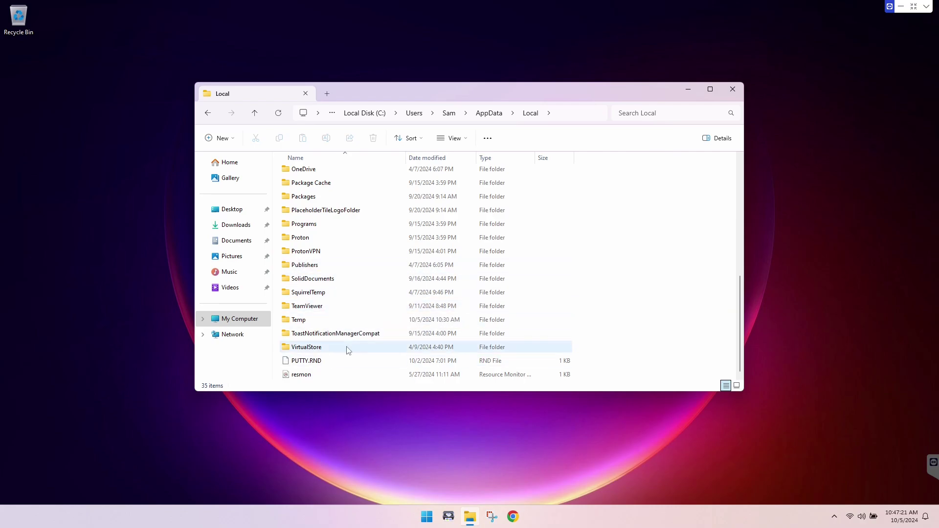
{"action": "mouse_move", "coordinate": [348, 350]}
{"action": "mouse_move", "coordinate": [315, 351]}
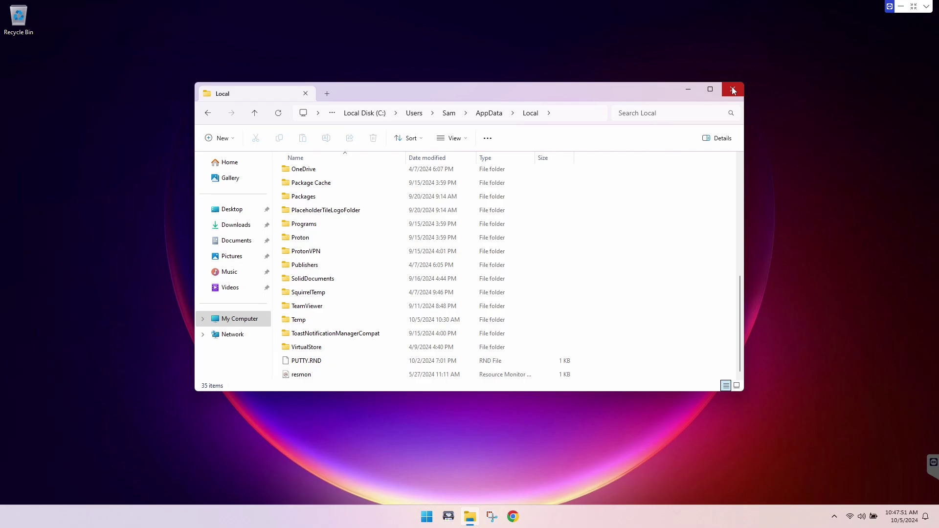
Return to My Computer and open Local Disk (C:) to view its seven folders
{"action": "left_click", "coordinate": [236, 318]}
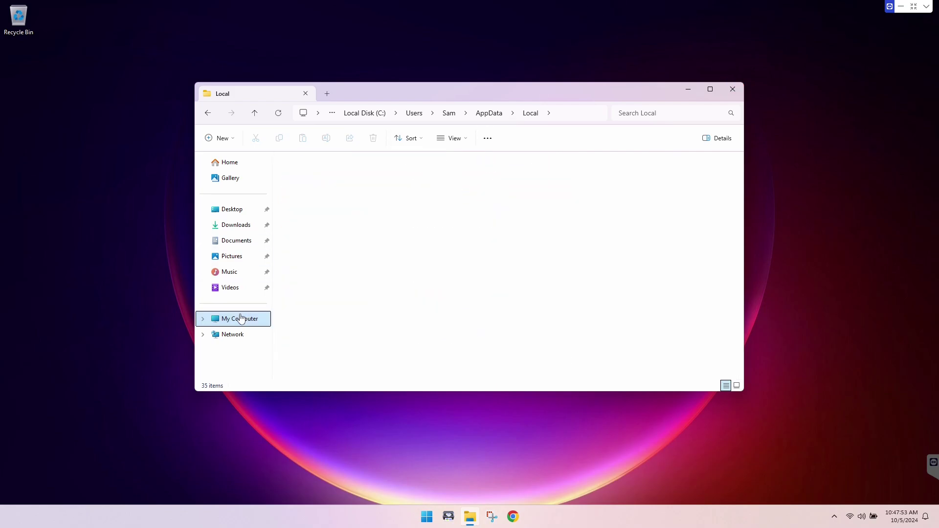
{"action": "double_click", "coordinate": [329, 190]}
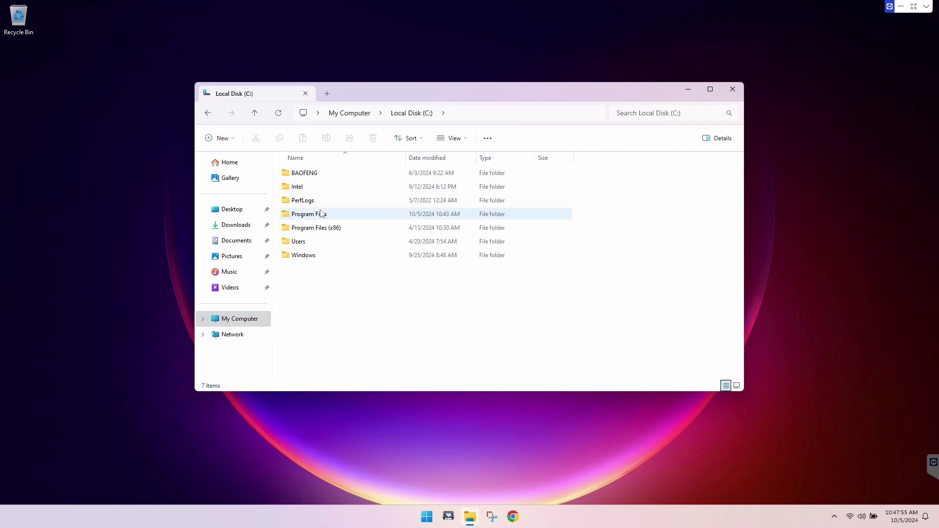
{"action": "mouse_move", "coordinate": [340, 231]}
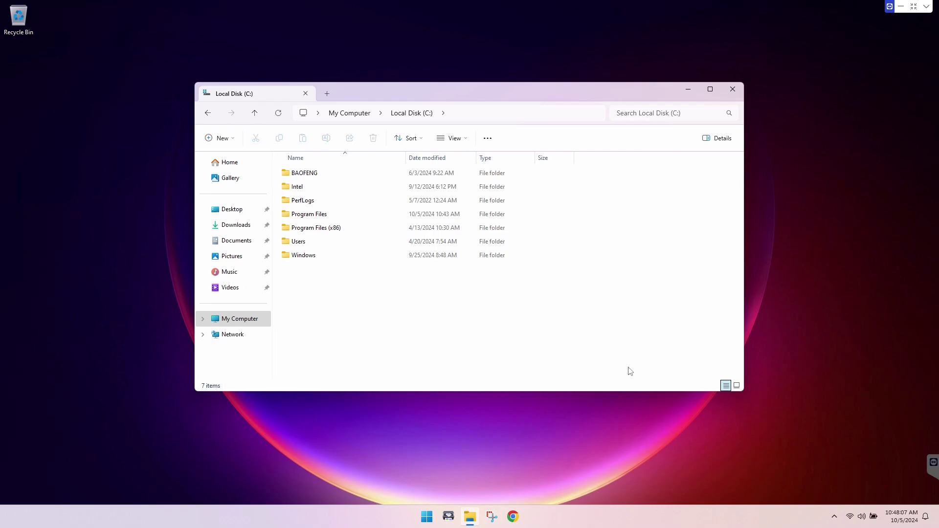
Close the File Explorer window to end on the bare desktop with no apps open
{"action": "left_click", "coordinate": [732, 91]}
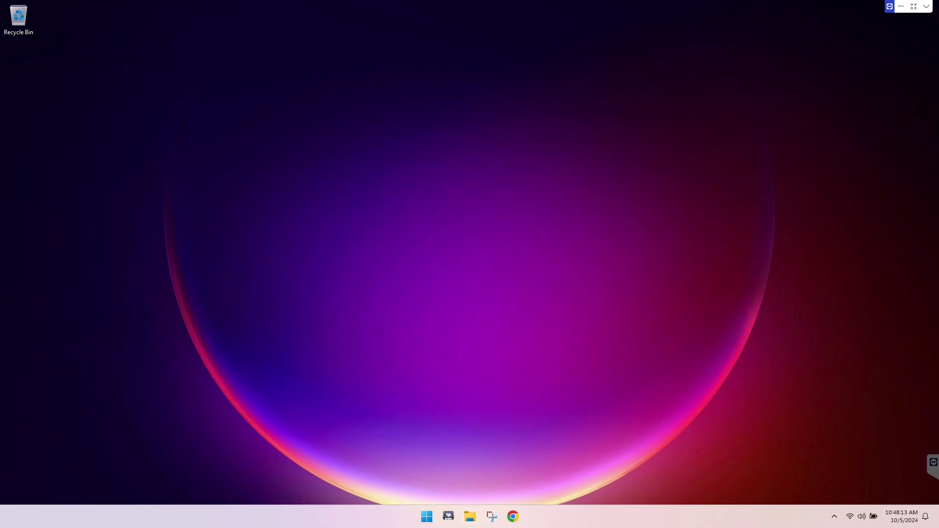